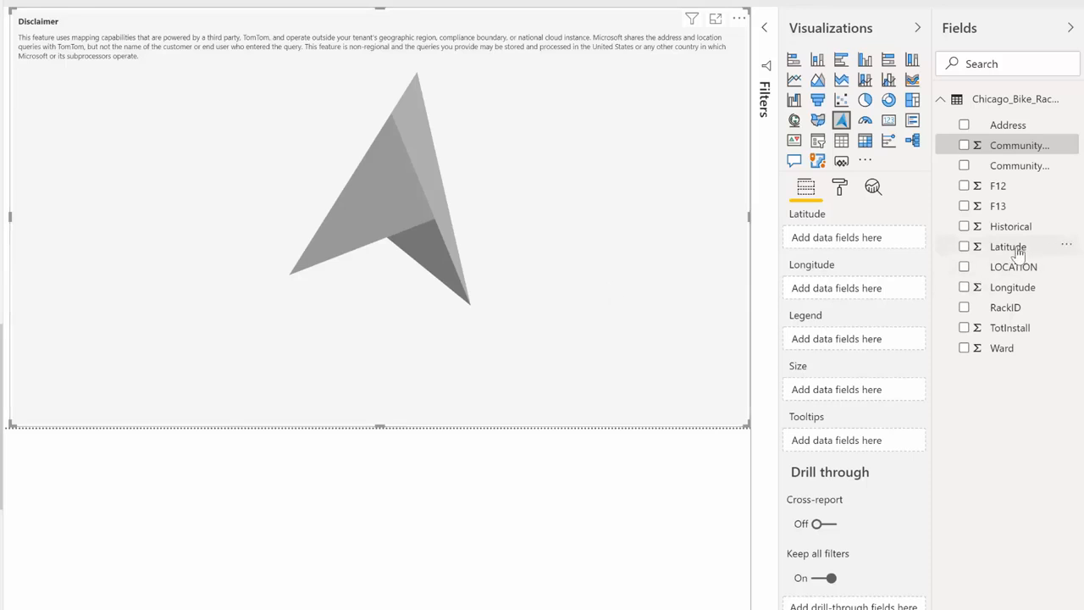
Assign Latitude and Longitude as the map visual's coordinates, Community Name as its legend and TotInstall as its size.
drag(1016, 246, 876, 235)
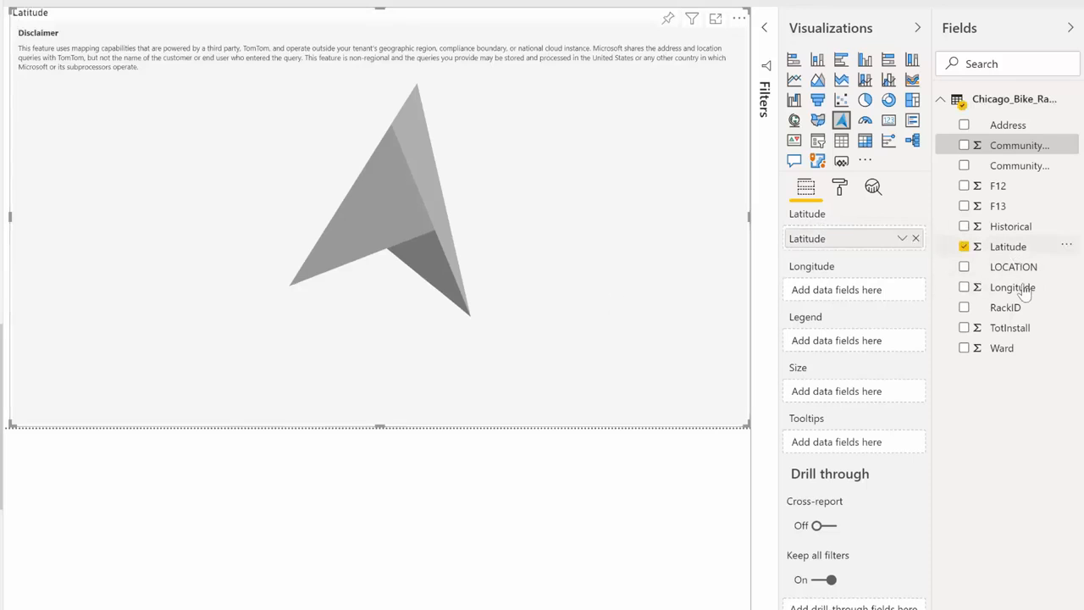
drag(918, 287, 863, 290)
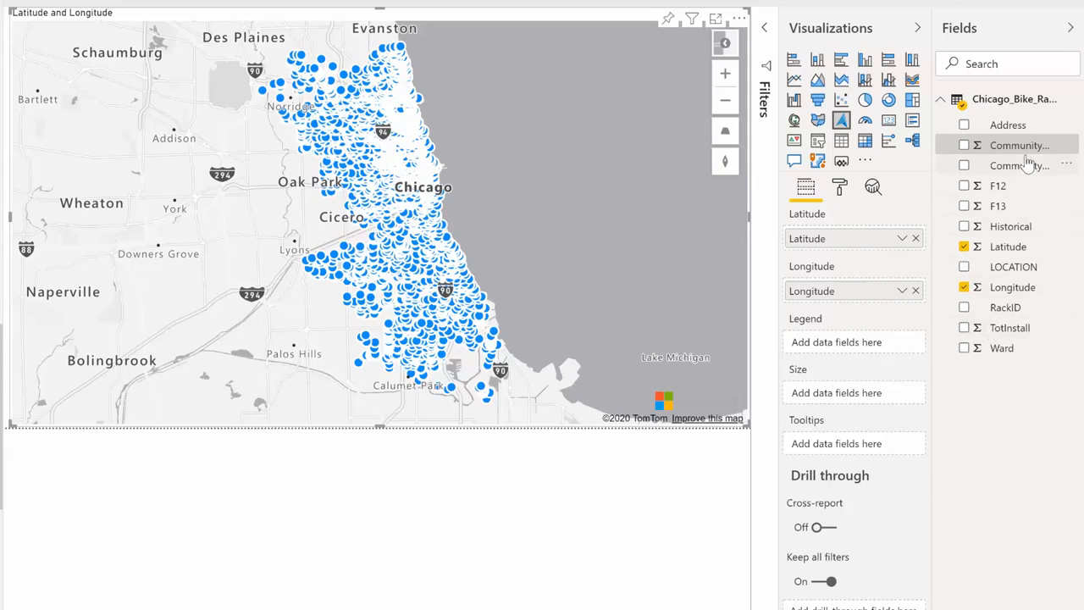
drag(1027, 165, 893, 354)
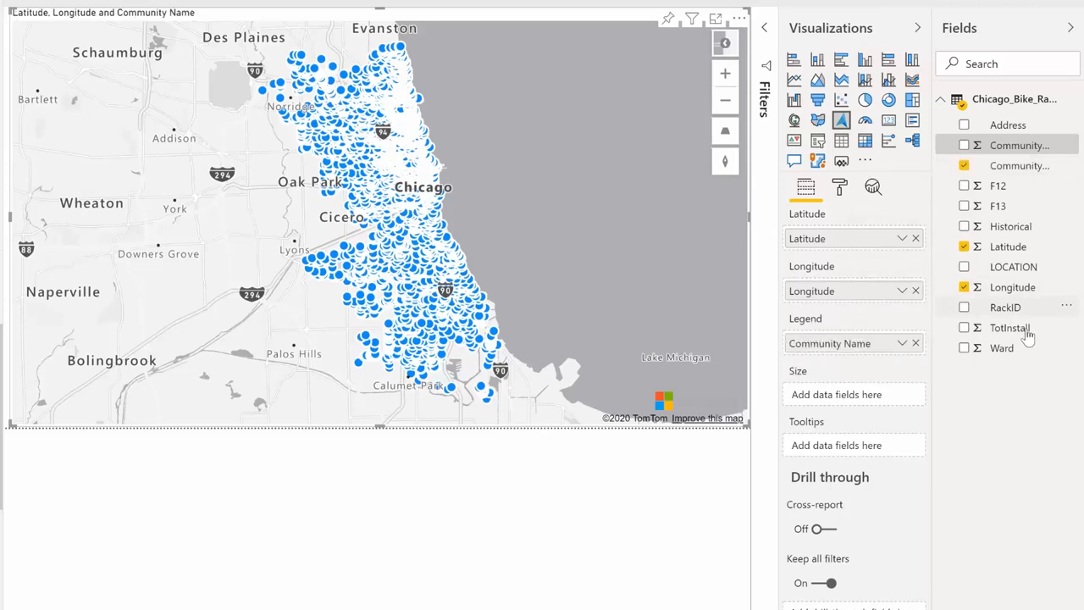
drag(1027, 336, 878, 392)
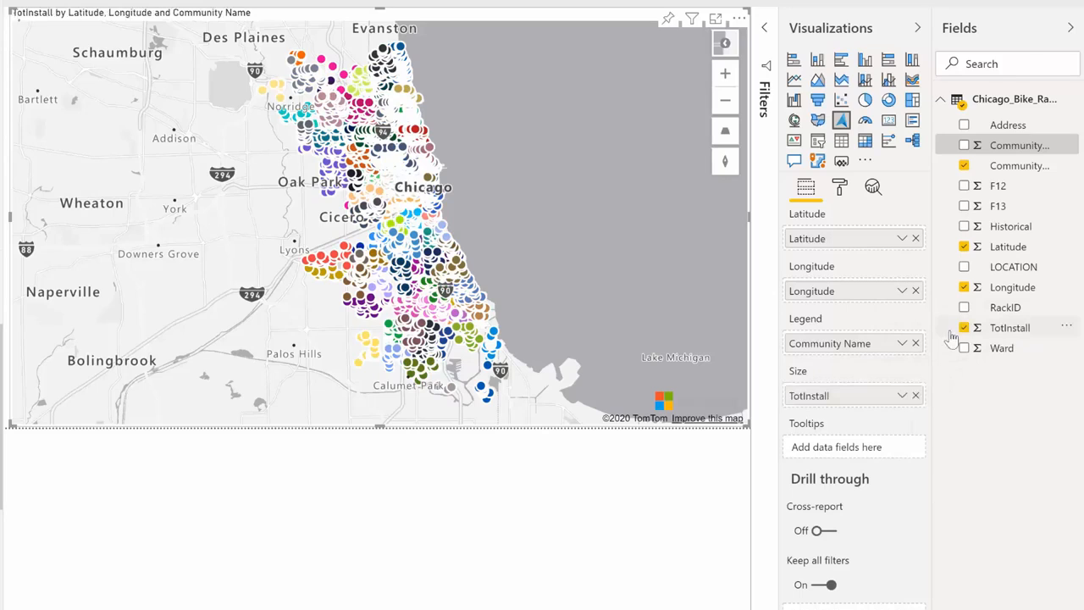
Reduce the minimum size of the map bubbles to 1.
scroll(427, 226, up, 5)
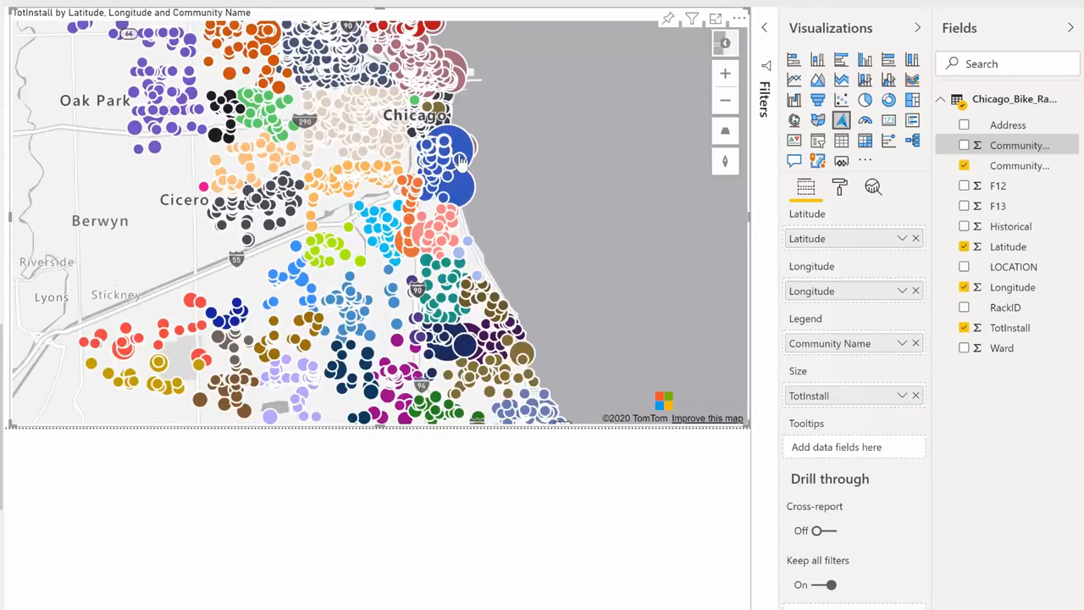
scroll(461, 161, up, 2)
scroll(462, 161, up, 1)
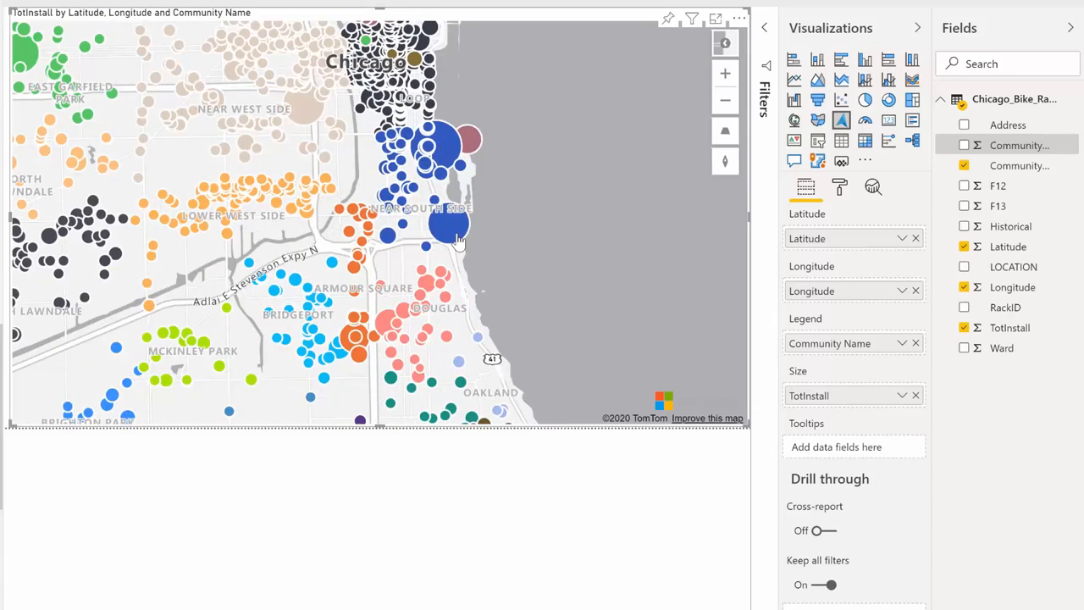
mouse_move(457, 241)
click(841, 192)
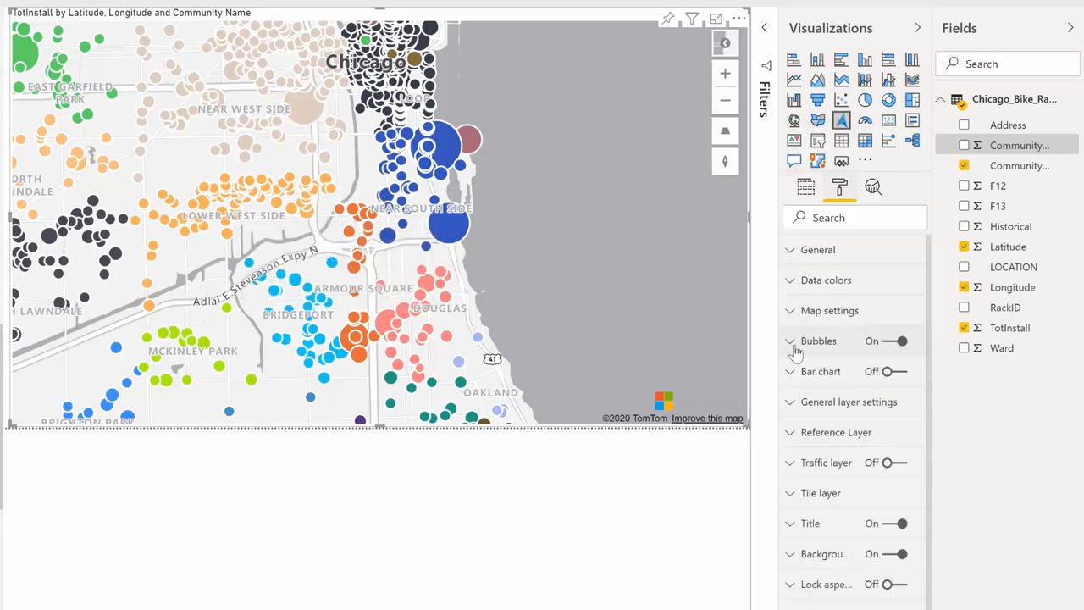
click(795, 348)
scroll(819, 347, down, 1)
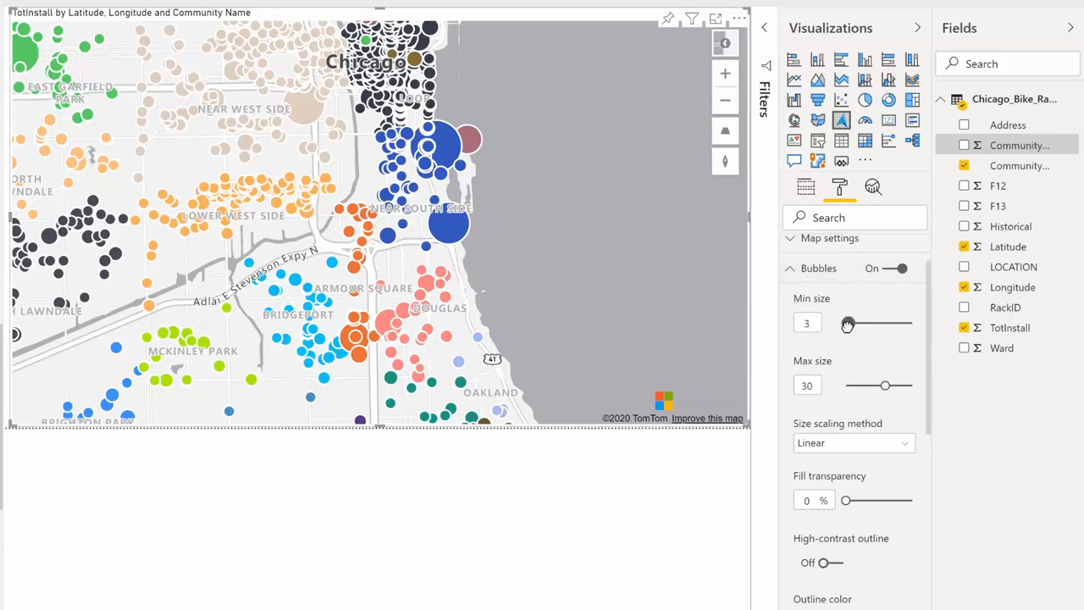
drag(850, 323, 843, 325)
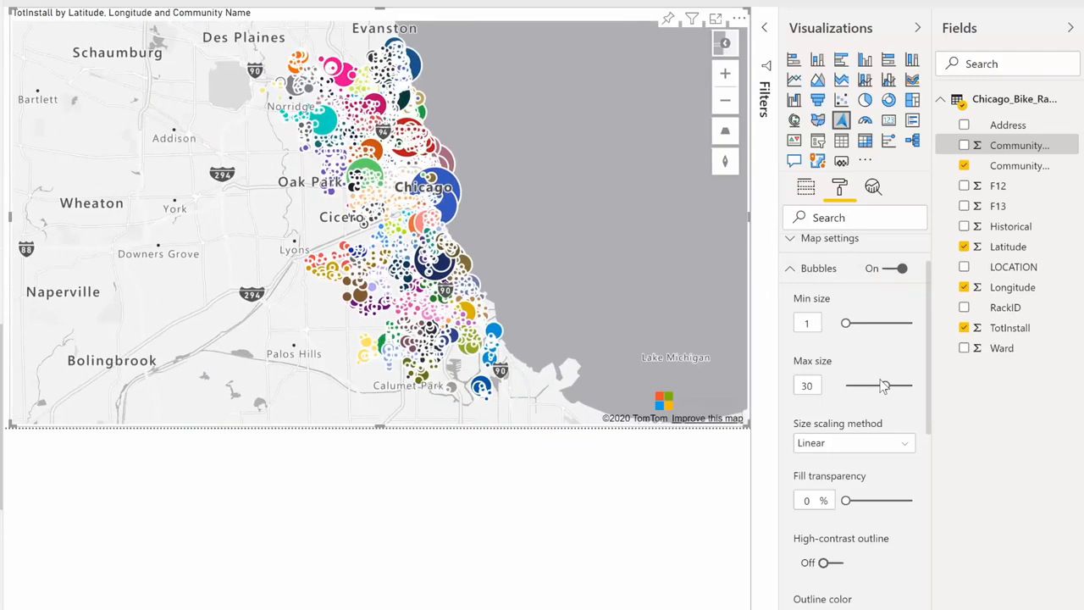
Set the bubbles' size scaling method to Log and turn on their high-contrast outline.
click(904, 450)
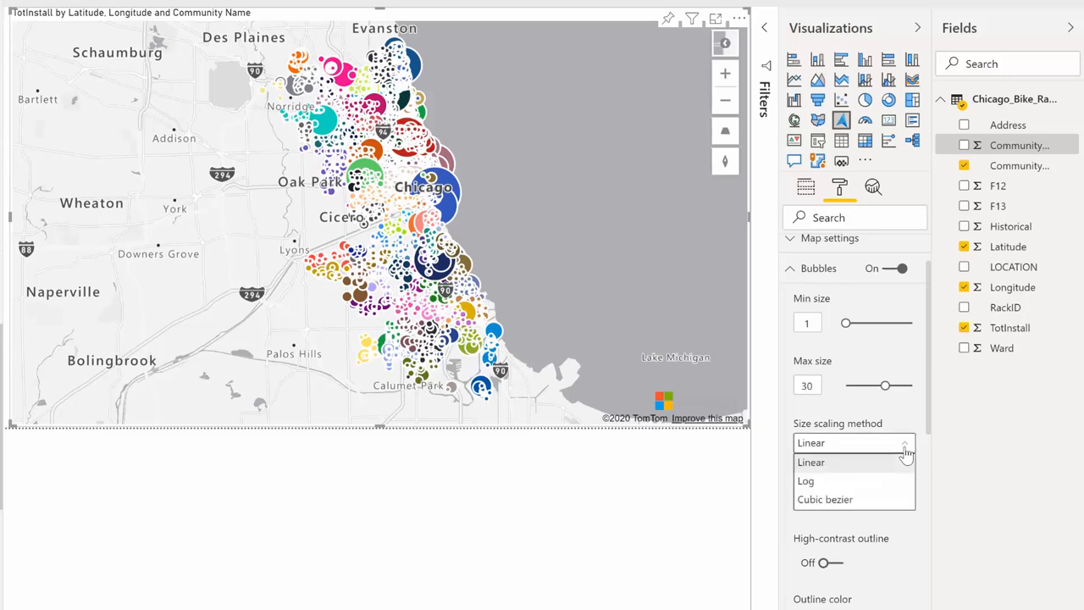
click(836, 481)
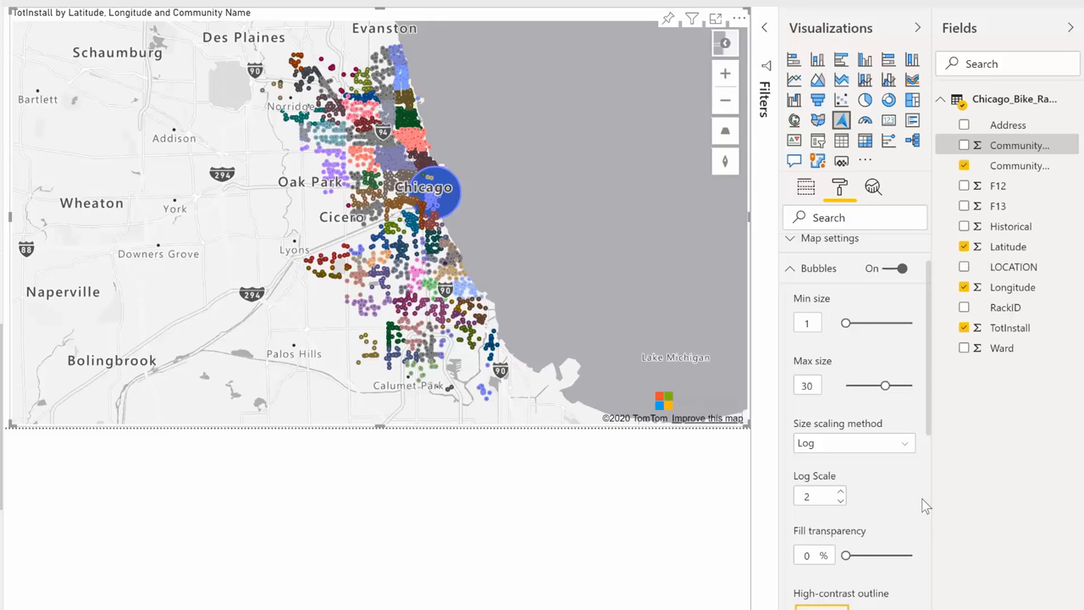
scroll(915, 474, down, 2)
scroll(904, 445, down, 1)
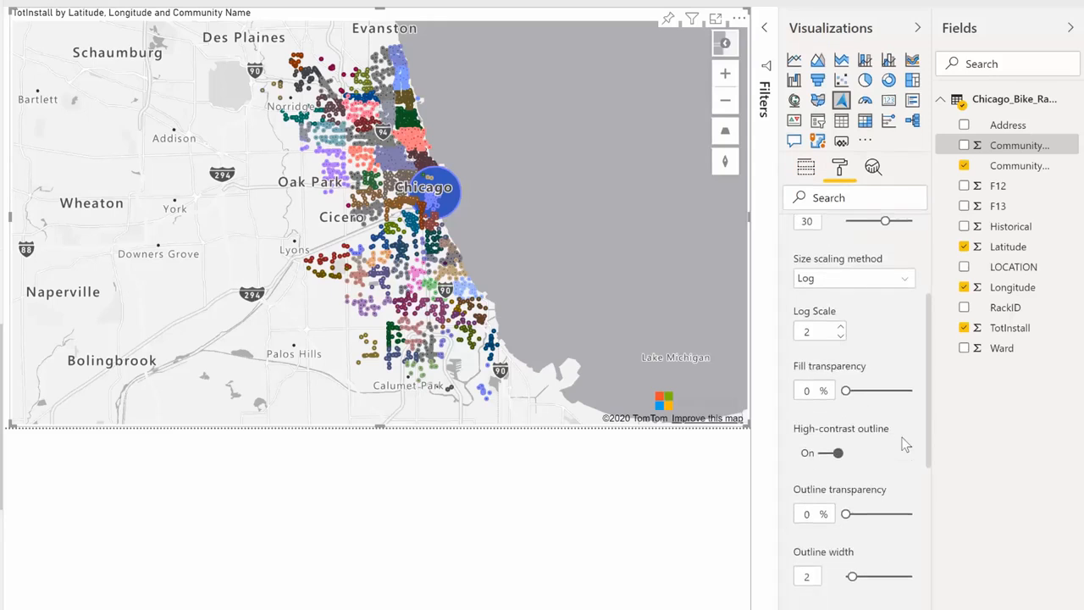
Tilt the map into a perspective view and set the bubbles' pitch alignment to Map.
scroll(897, 474, down, 3)
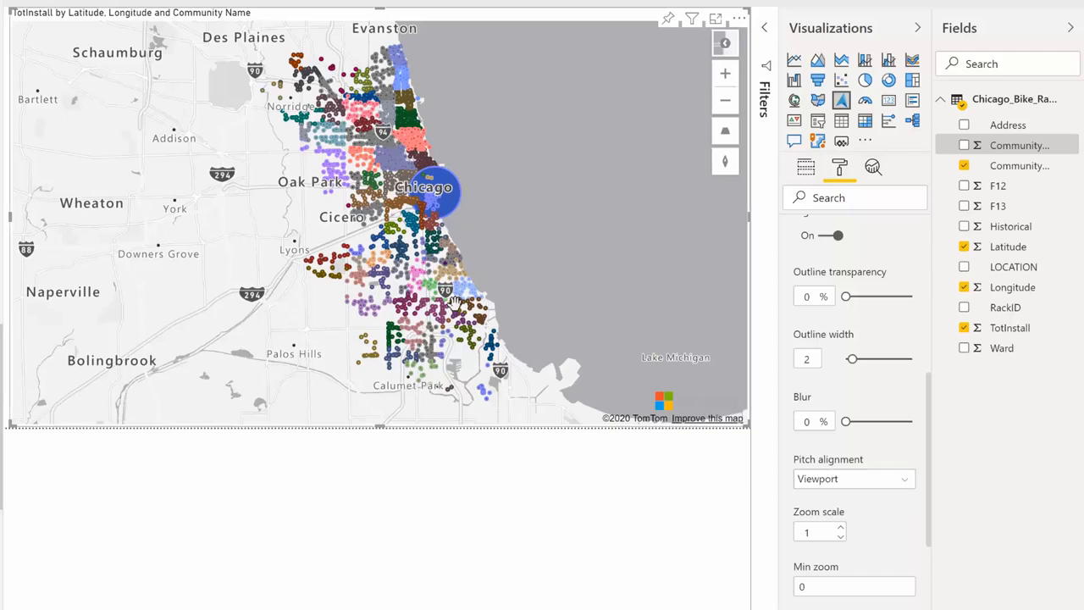
drag(522, 325, 527, 211)
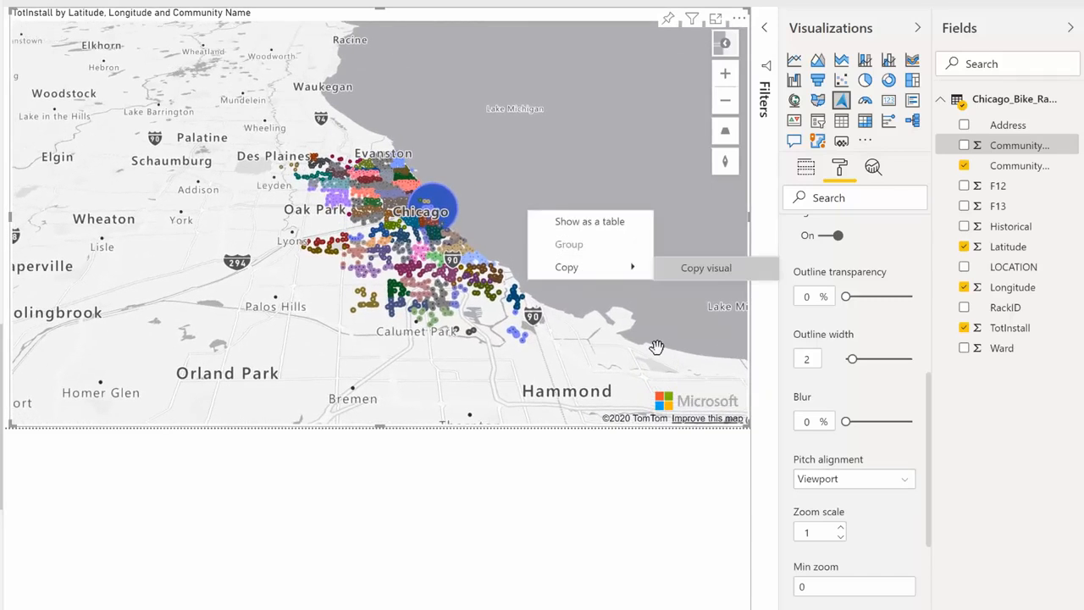
click(689, 397)
click(904, 481)
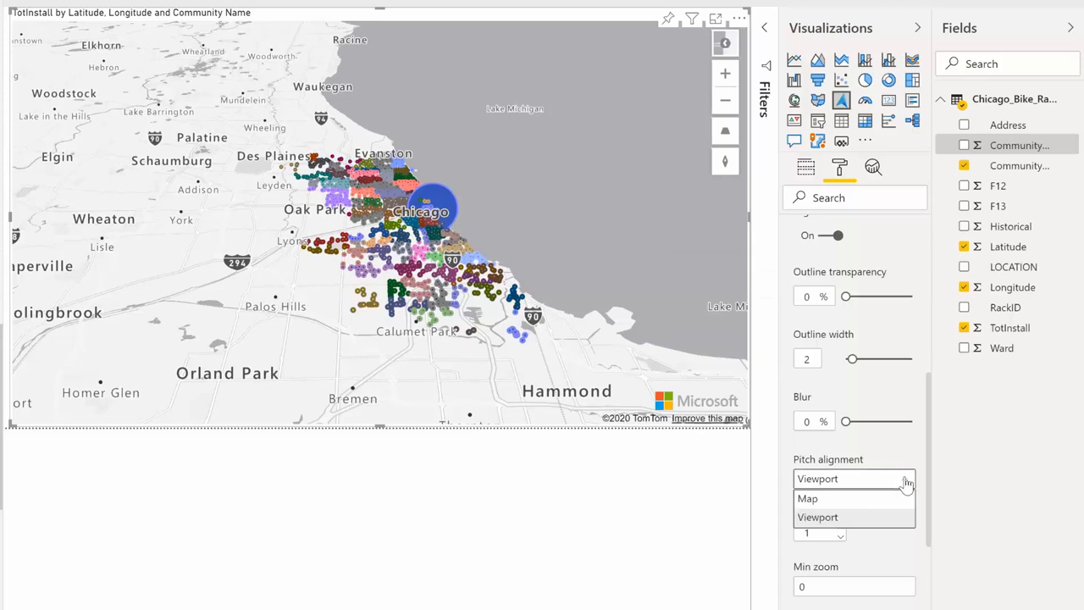
click(825, 503)
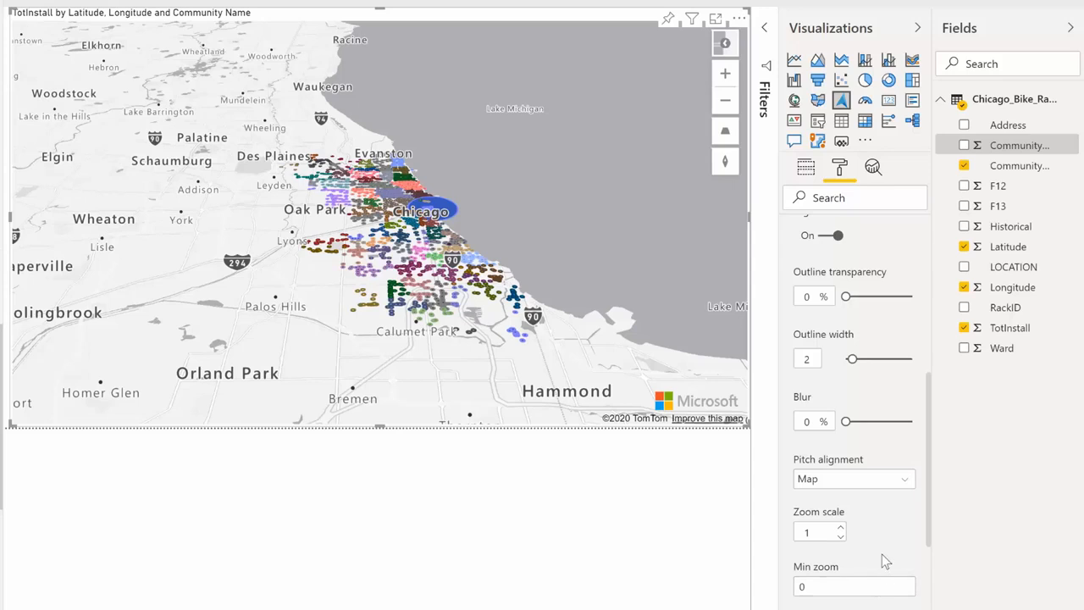
Try the bubble layer position as Above labels and as Below roads, then return it to Below labels.
scroll(881, 553, down, 3)
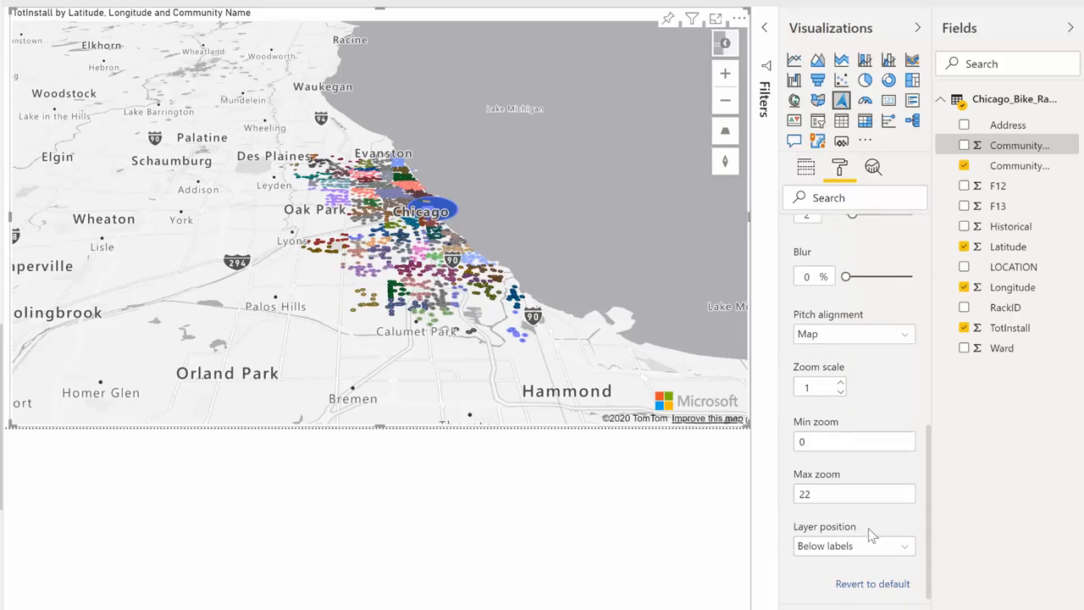
click(906, 550)
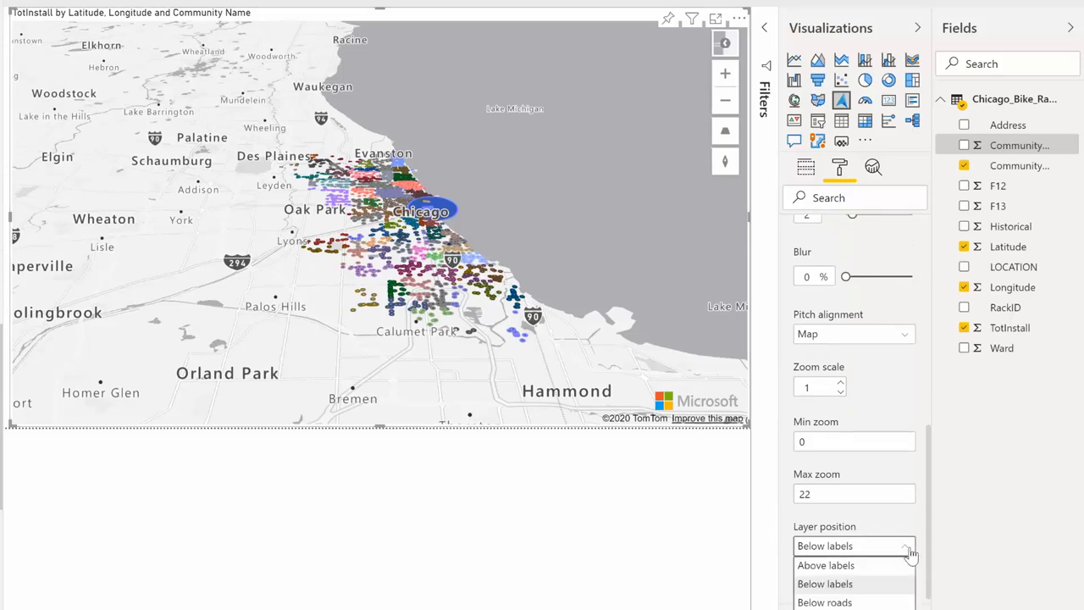
click(846, 568)
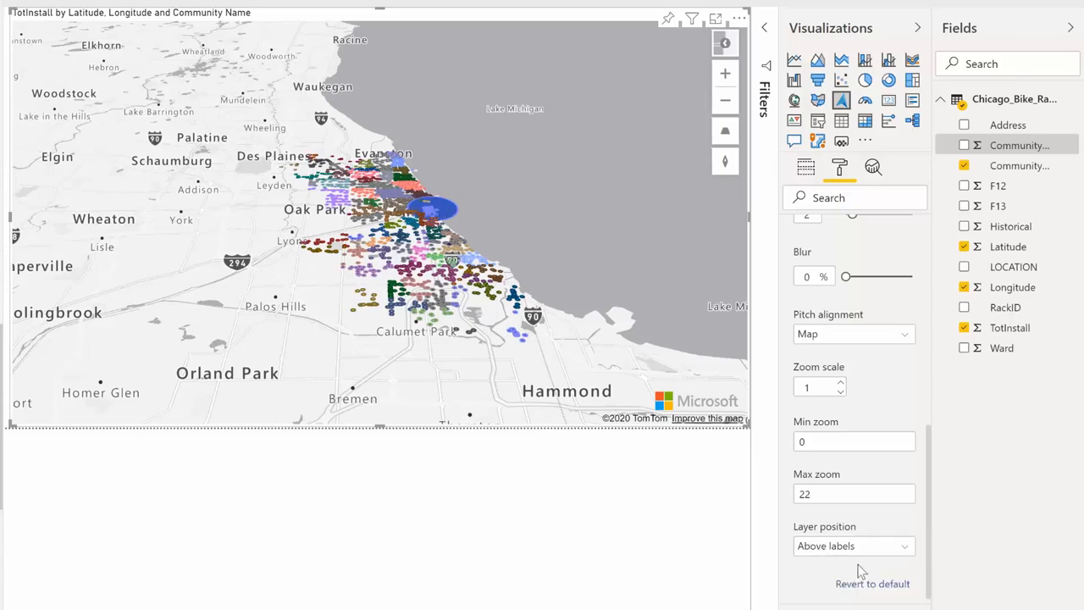
click(906, 550)
click(900, 603)
click(904, 552)
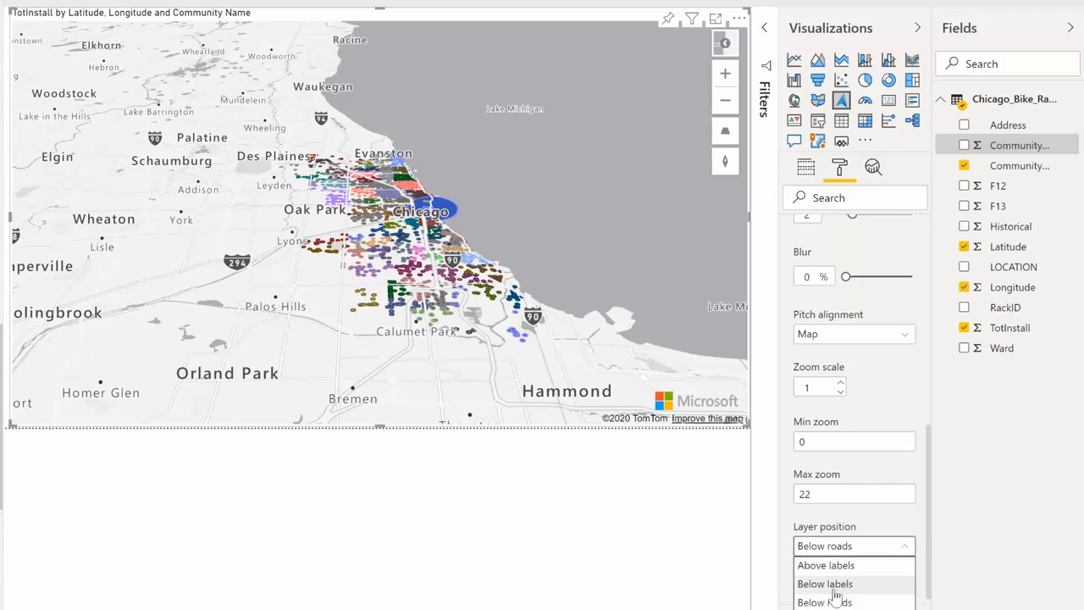
click(825, 584)
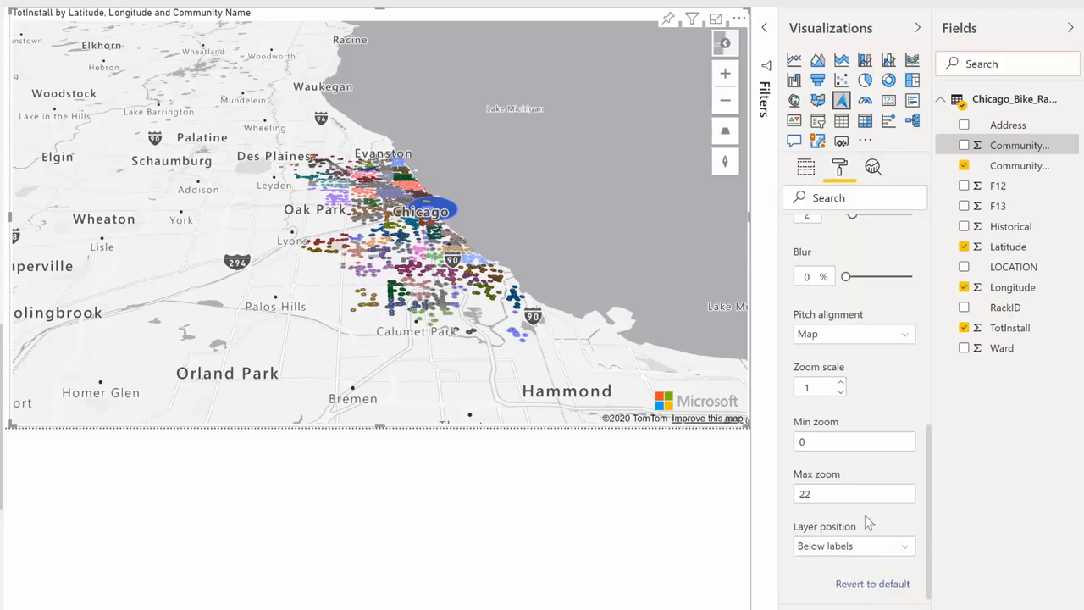
Turn on the map's bar chart layer, turn off the bubbles and open the bar chart settings.
click(887, 609)
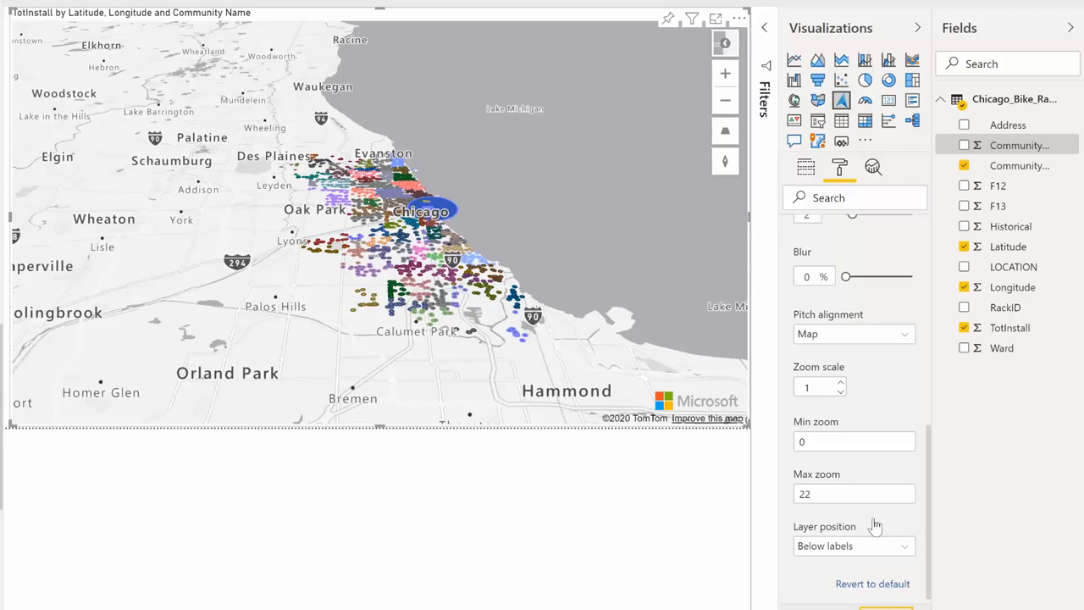
scroll(883, 412, up, 7)
click(889, 321)
click(790, 322)
click(789, 351)
scroll(818, 457, down, 2)
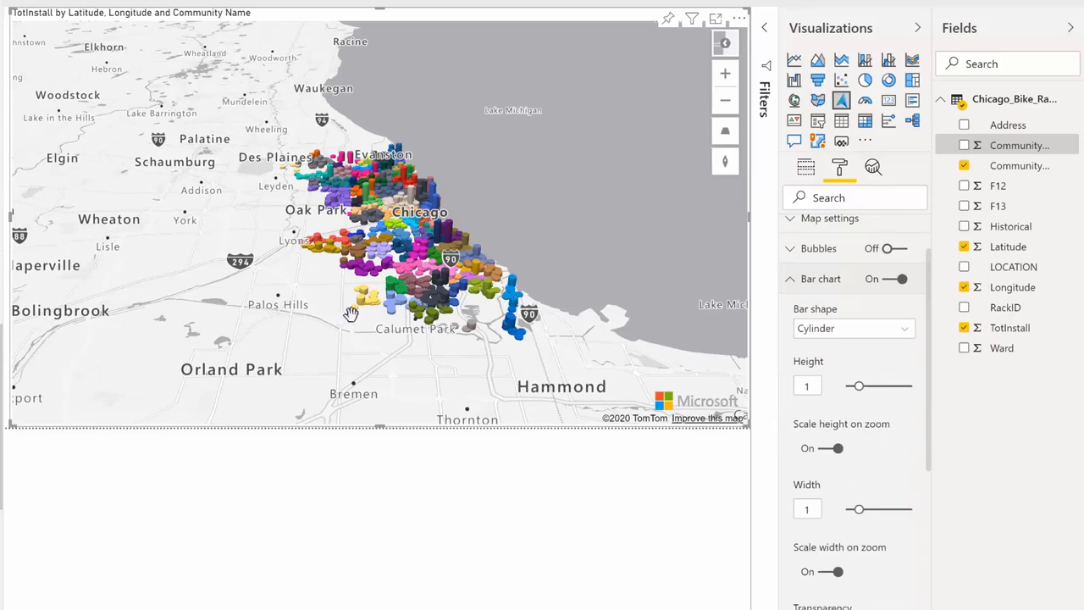
Change the bar shape of the map's bar chart layer to Box.
drag(324, 341, 540, 267)
scroll(402, 317, up, 2)
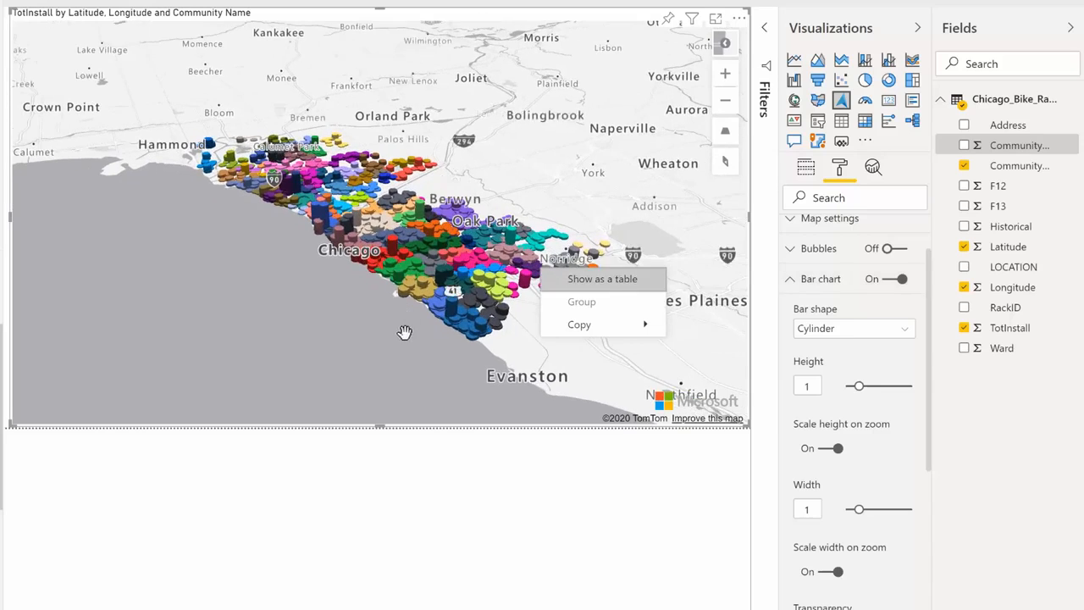
scroll(403, 330, up, 5)
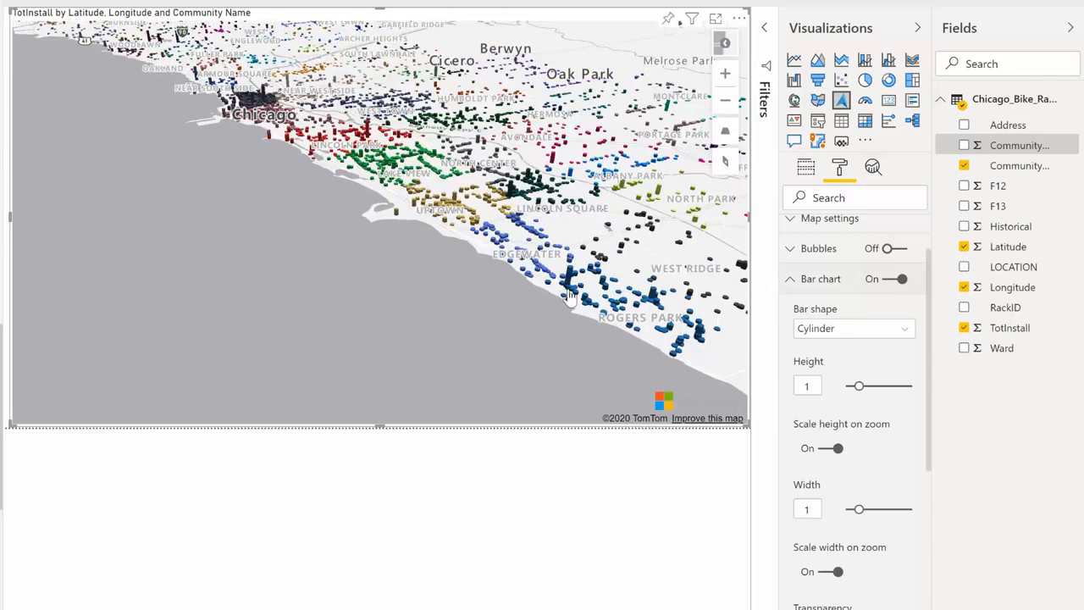
click(899, 333)
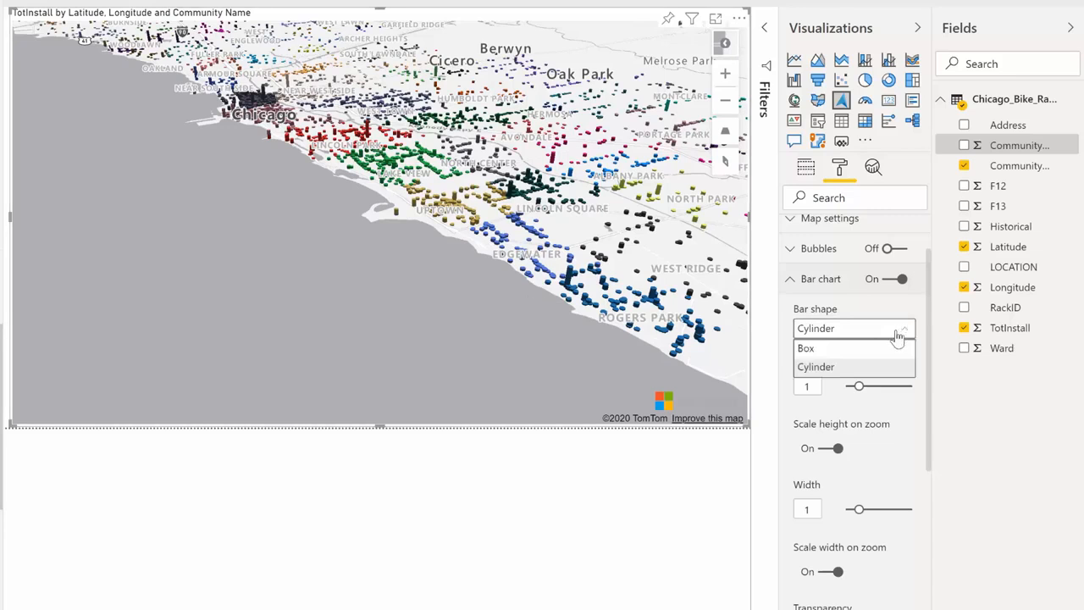
click(825, 349)
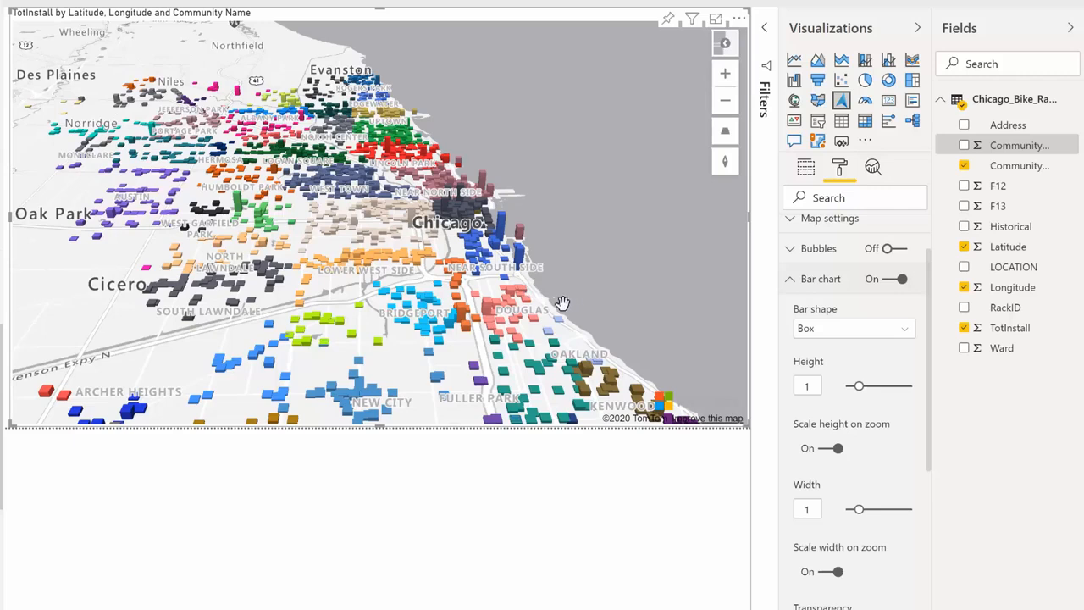
scroll(561, 303, down, 2)
scroll(562, 301, down, 2)
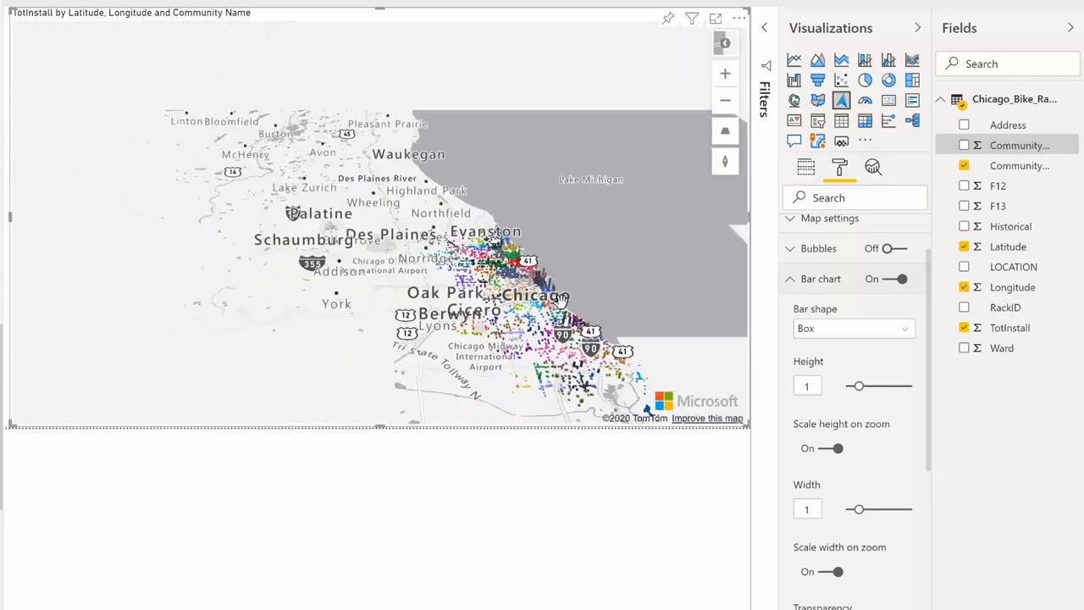
scroll(918, 457, down, 3)
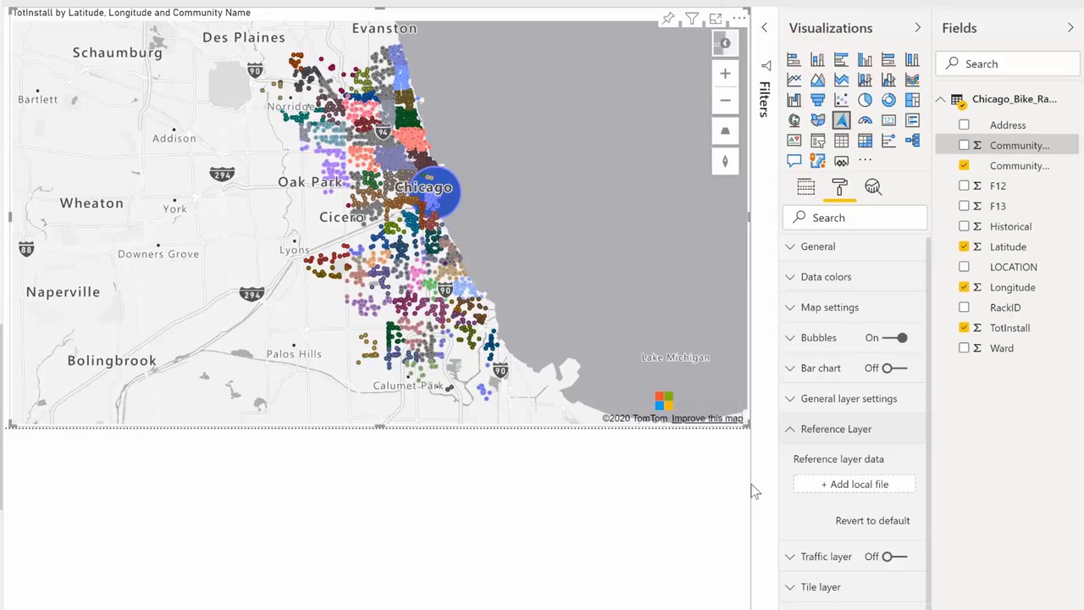
Load the local file Chicago_Bike_Lanes.geojson as the map's reference layer and inspect the bike lanes south of central Chicago.
click(858, 485)
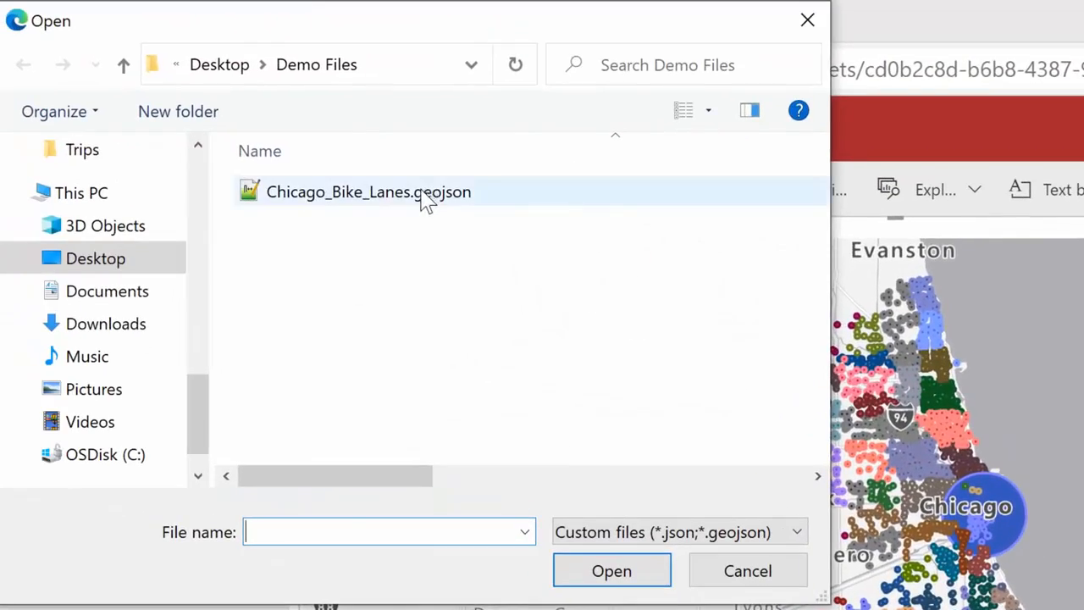
double_click(382, 169)
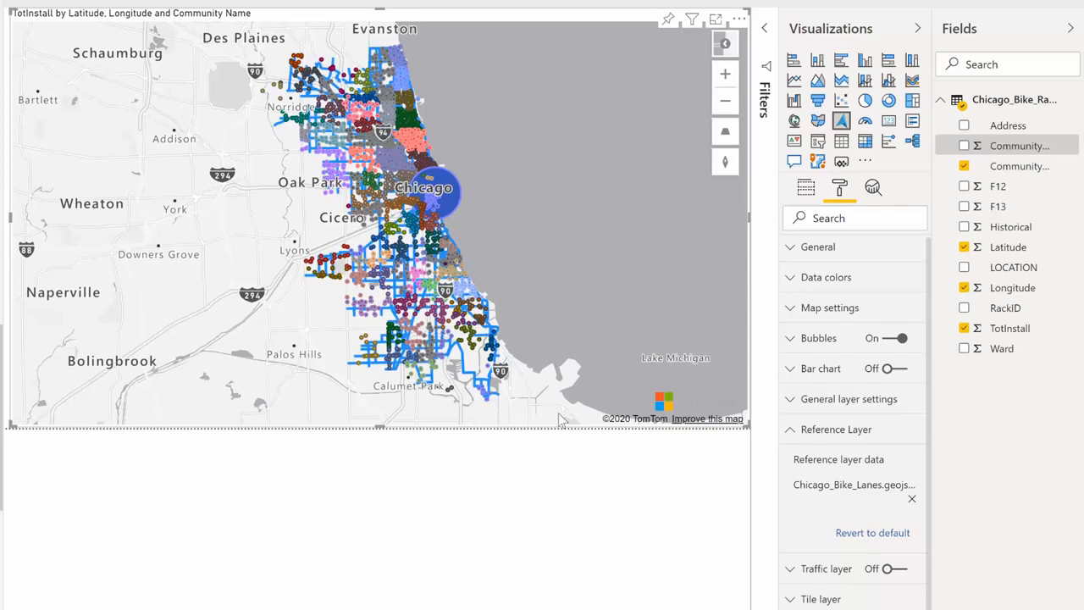
scroll(433, 288, up, 3)
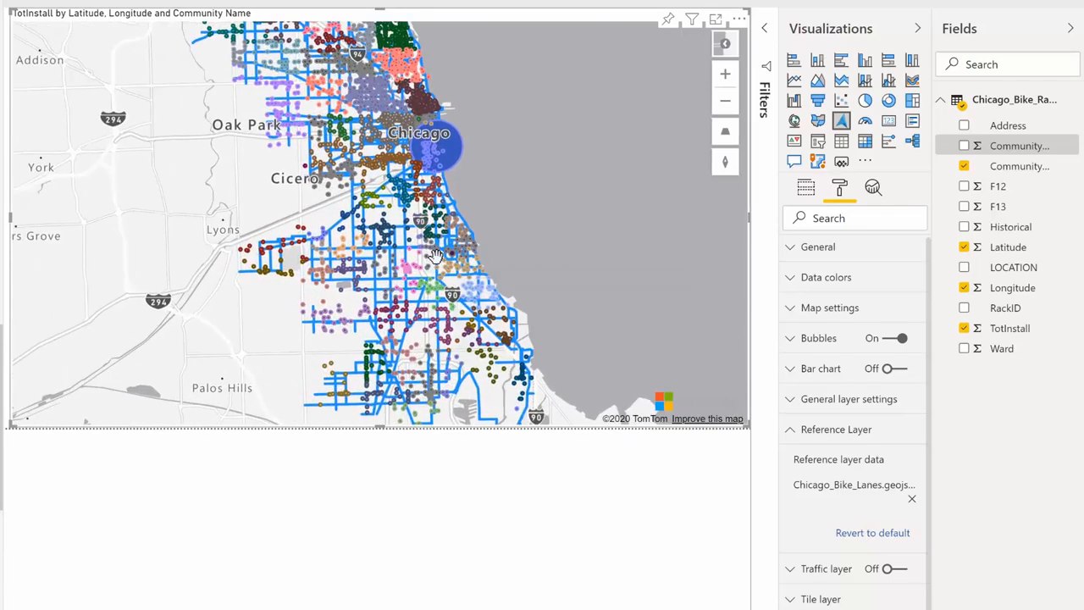
scroll(435, 255, up, 4)
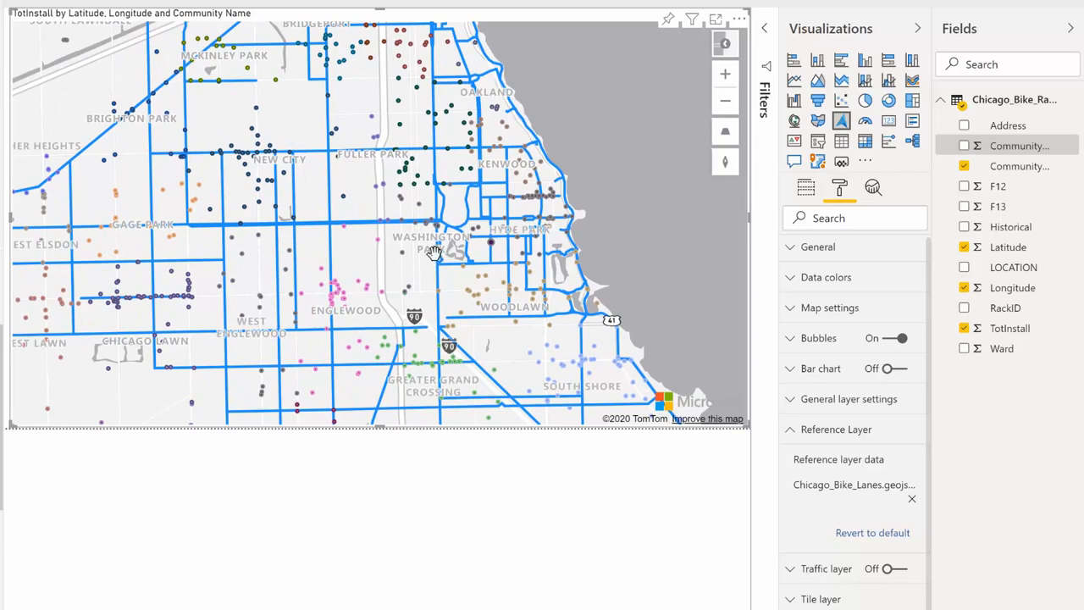
scroll(369, 260, up, 1)
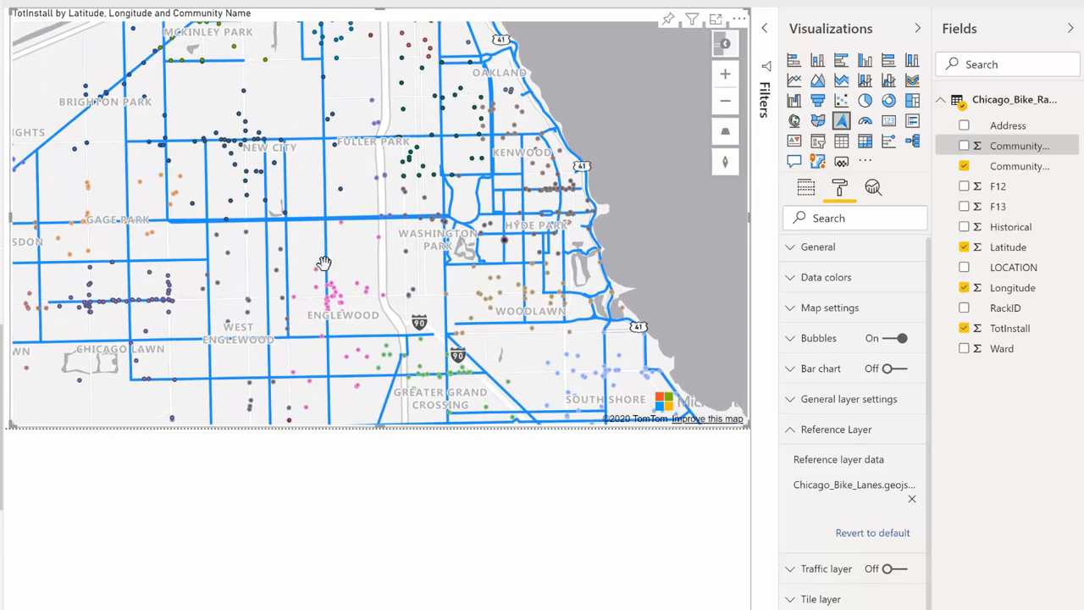
drag(257, 302, 311, 233)
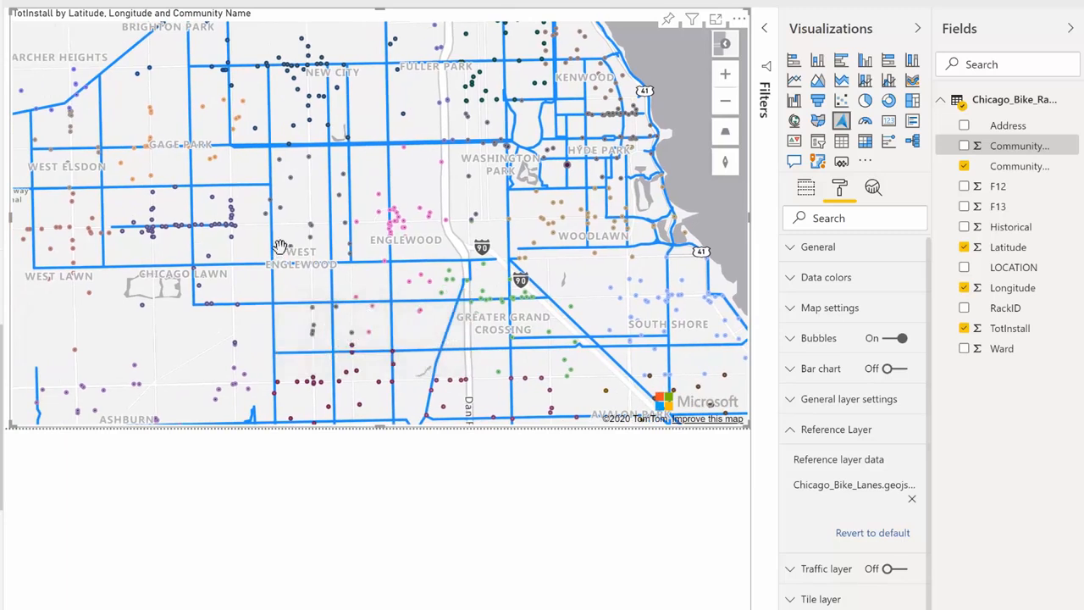
Turn on the map's traffic layer and inspect traffic and incidents on the south side of Chicago.
click(796, 429)
click(896, 460)
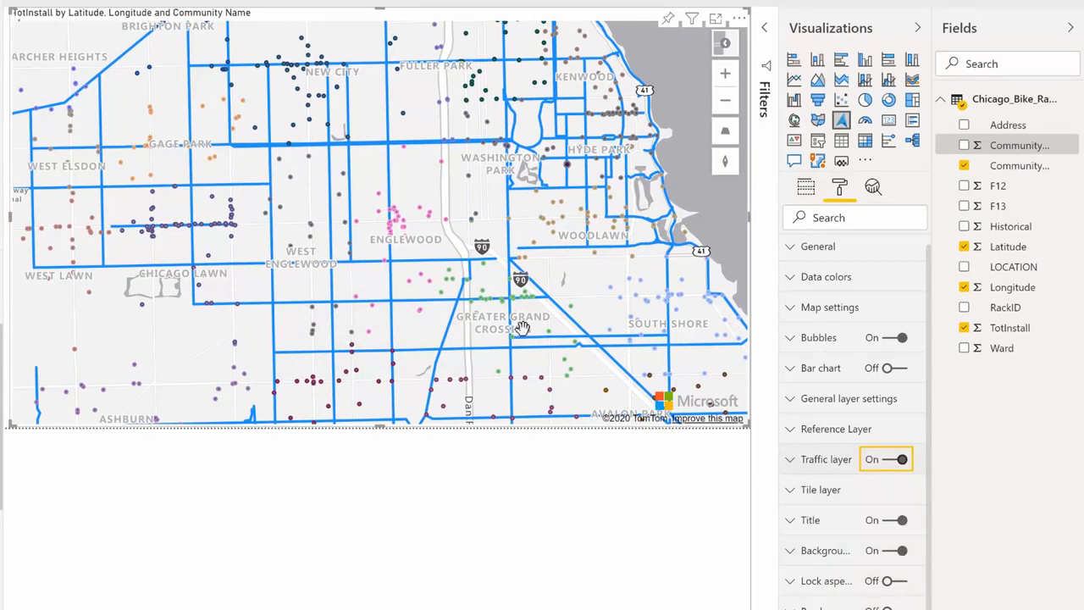
drag(398, 206, 439, 318)
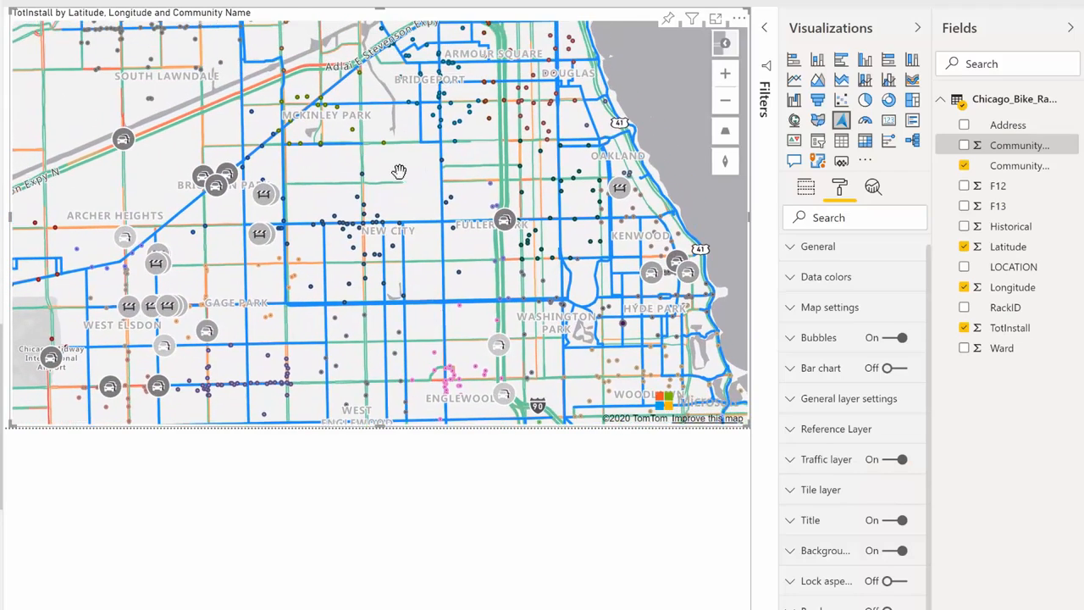
scroll(398, 171, down, 5)
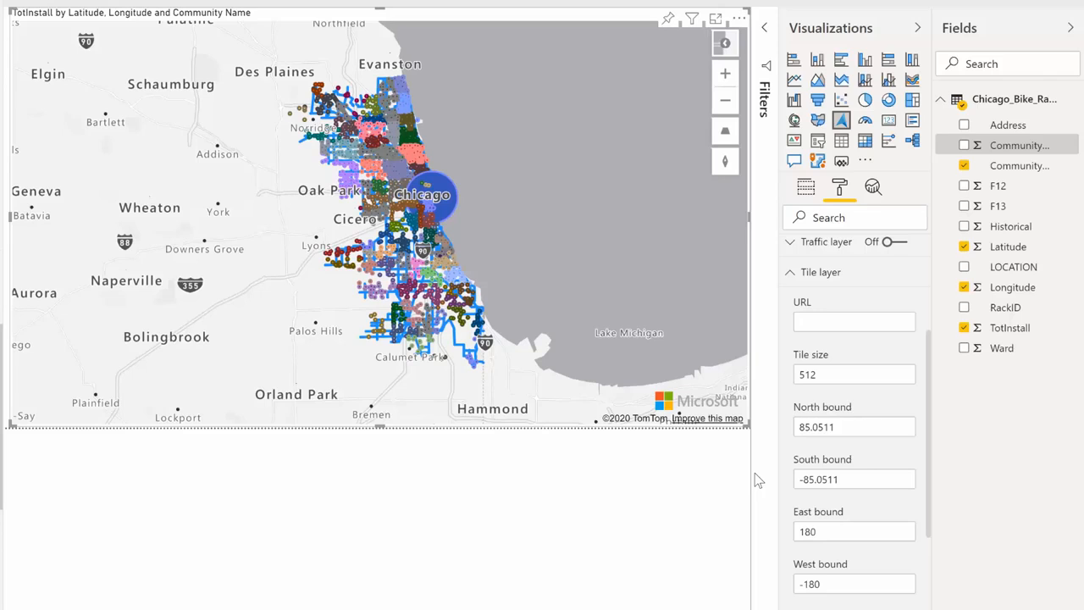
Set the tile layer URL to the copied atlas.microsoft.com address and inspect the overlay from Chicago across Illinois.
click(845, 320)
key(ctrl+v)
key(Return)
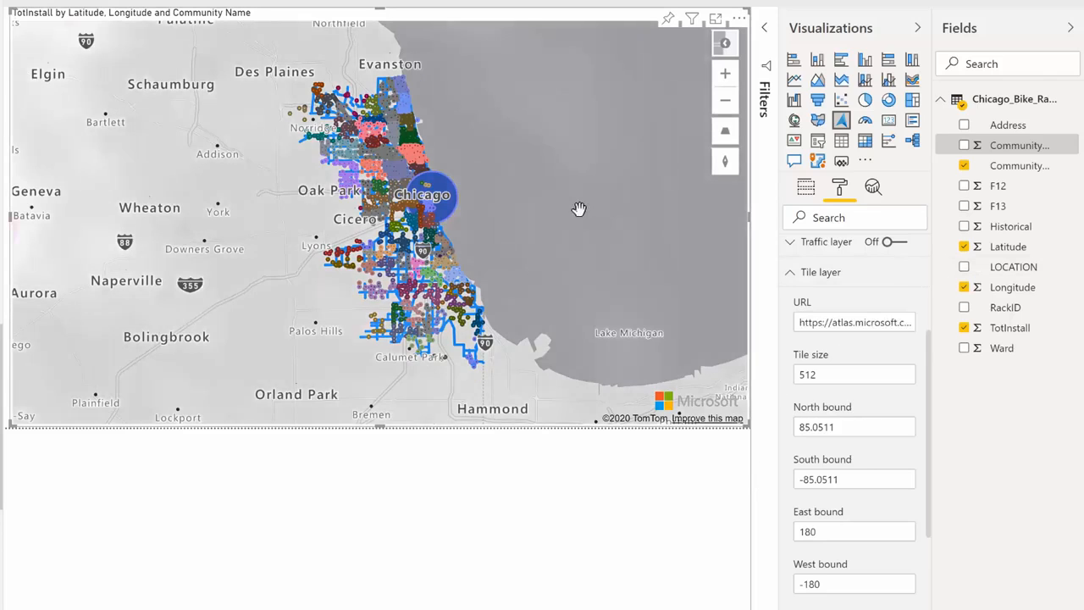
scroll(579, 209, down, 4)
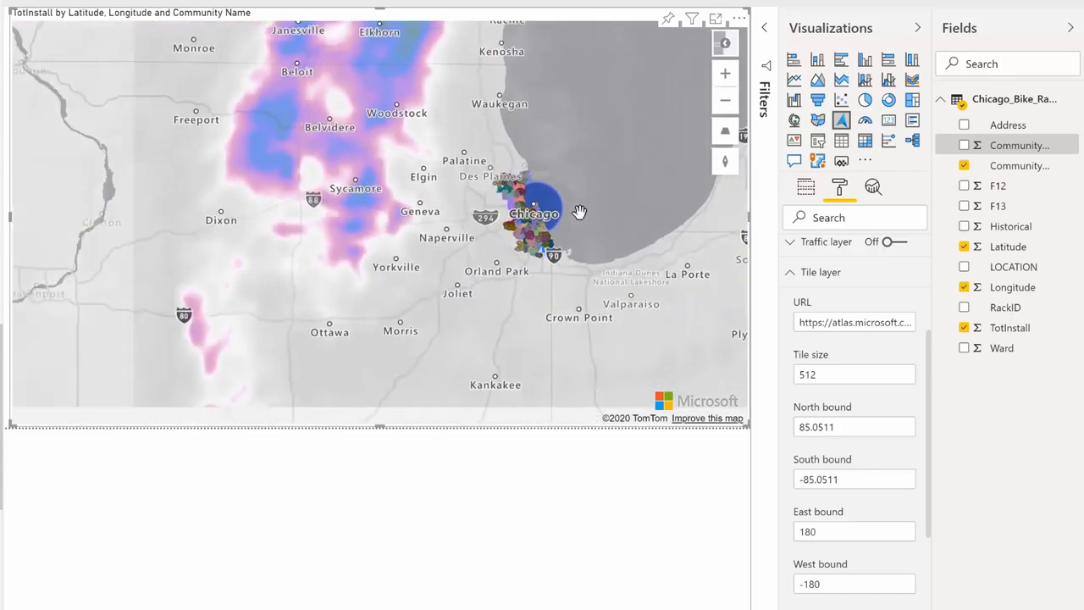
scroll(579, 211, down, 2)
drag(569, 322, 563, 159)
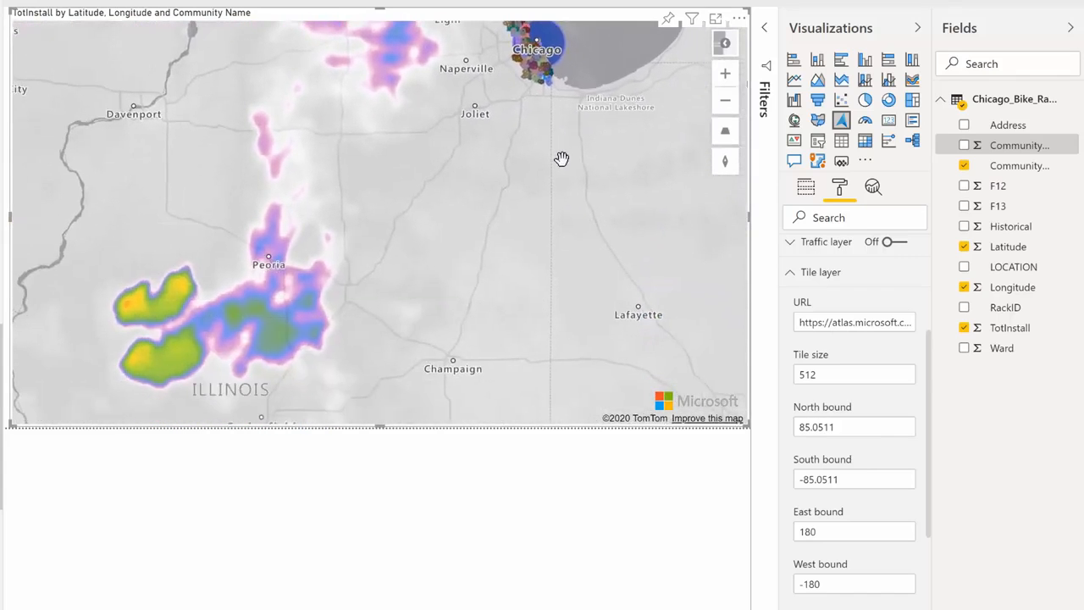
scroll(554, 177, down, 1)
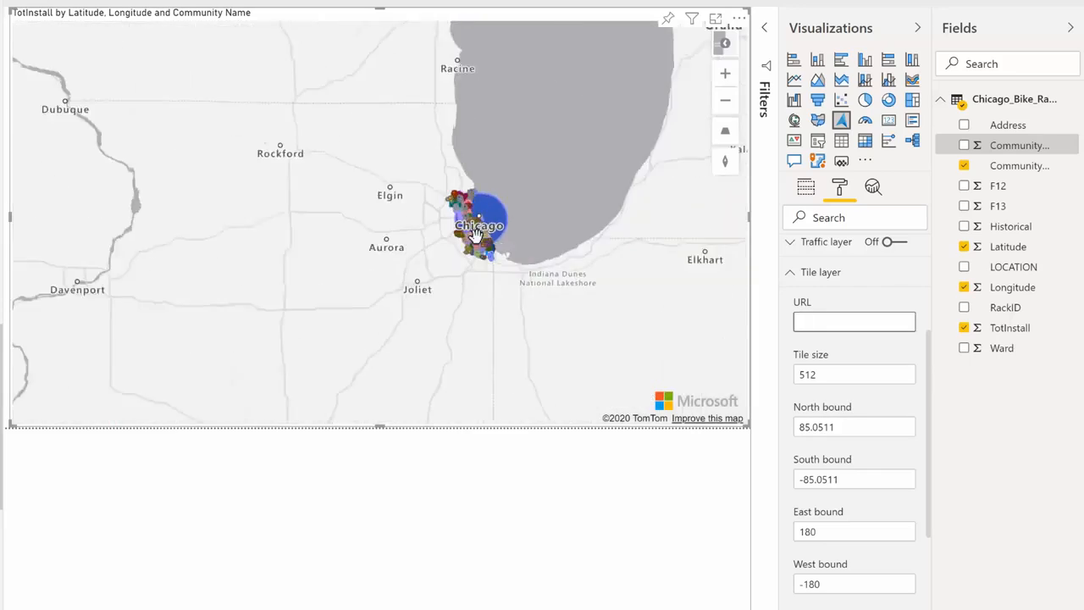
Clear the tile layer URL, return the map to the Chicago bike racks and close the tile layer settings.
scroll(481, 231, up, 4)
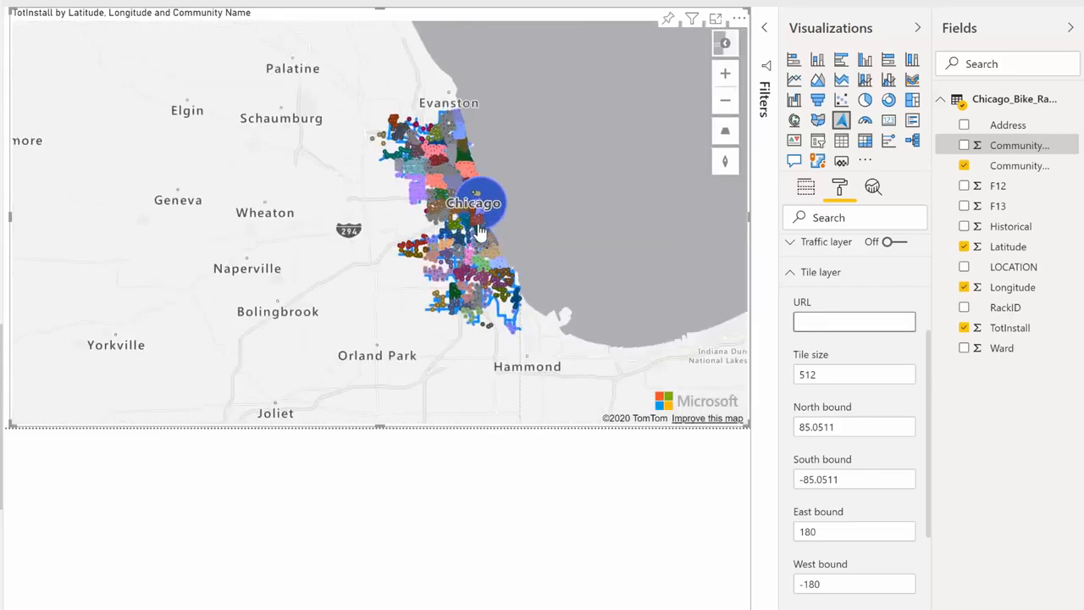
scroll(479, 230, up, 3)
drag(648, 325, 598, 275)
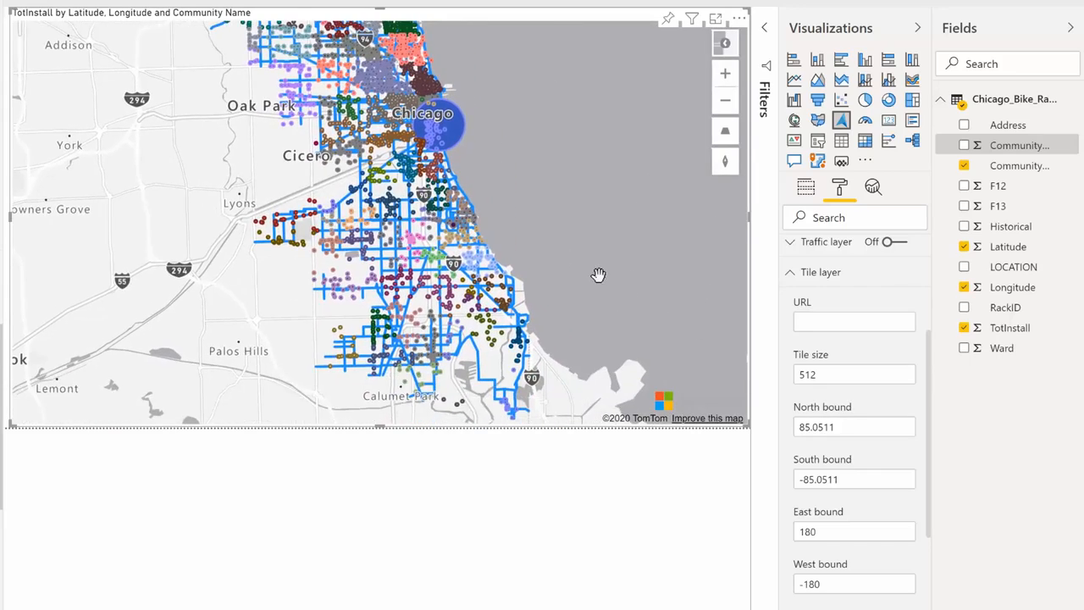
scroll(597, 275, down, 1)
click(791, 273)
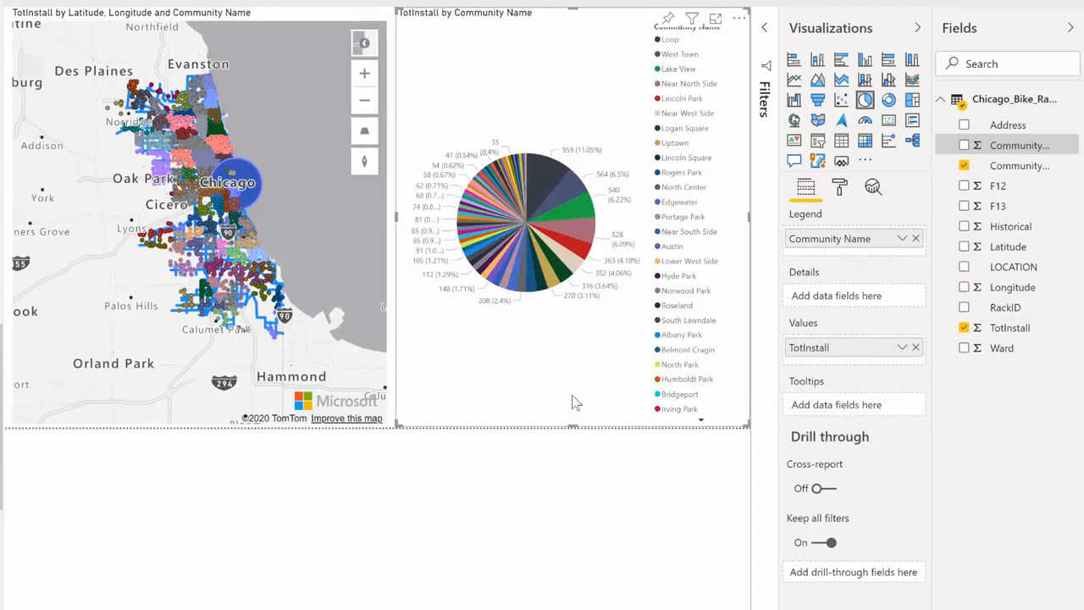
Filter the map through the community pie chart, selecting Loop first and Lake View second.
click(542, 178)
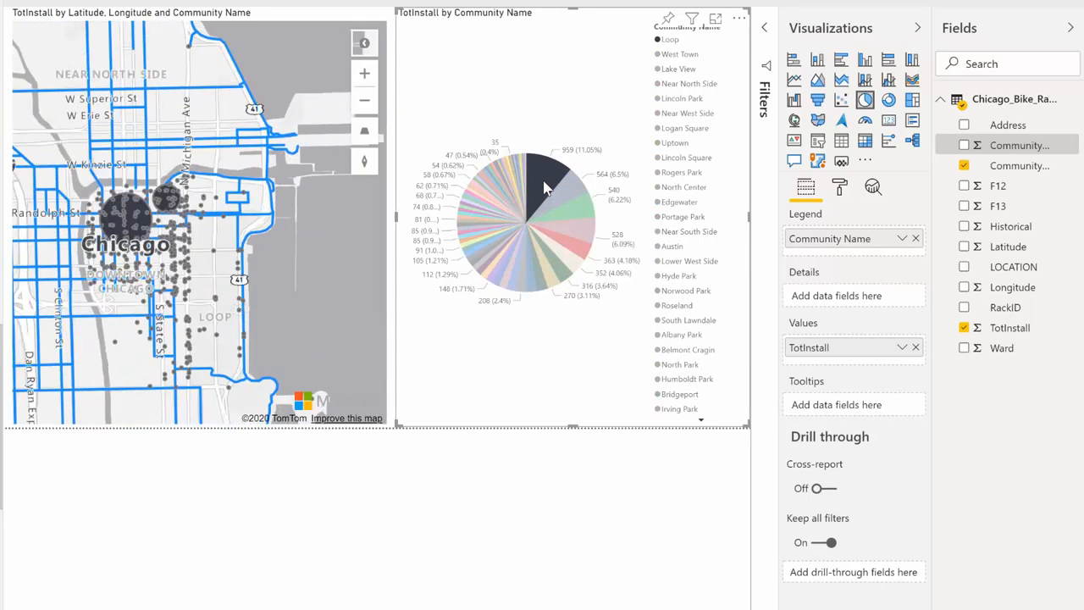
click(545, 186)
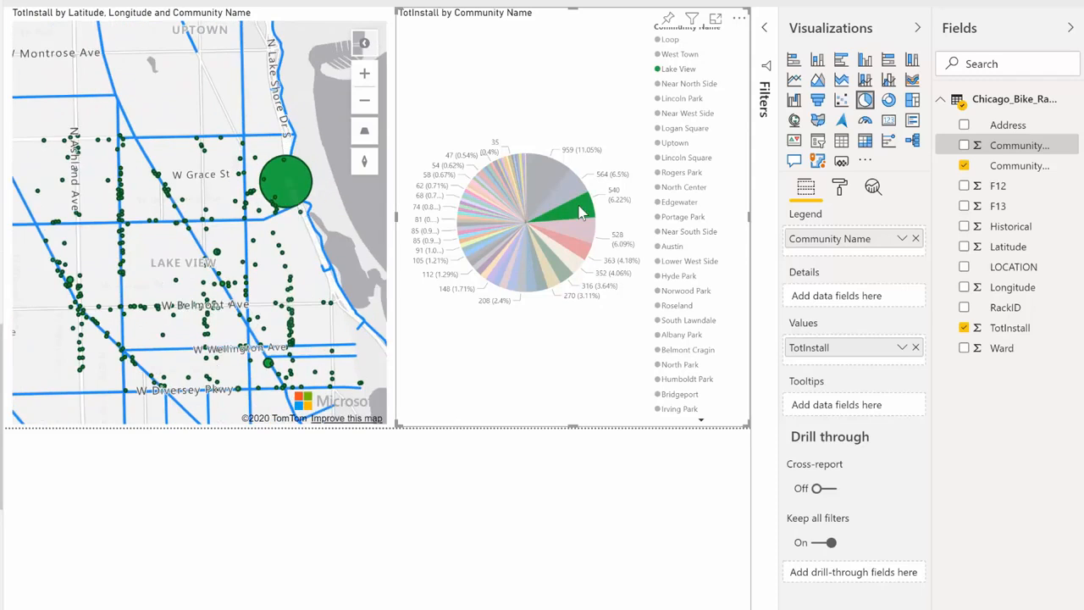